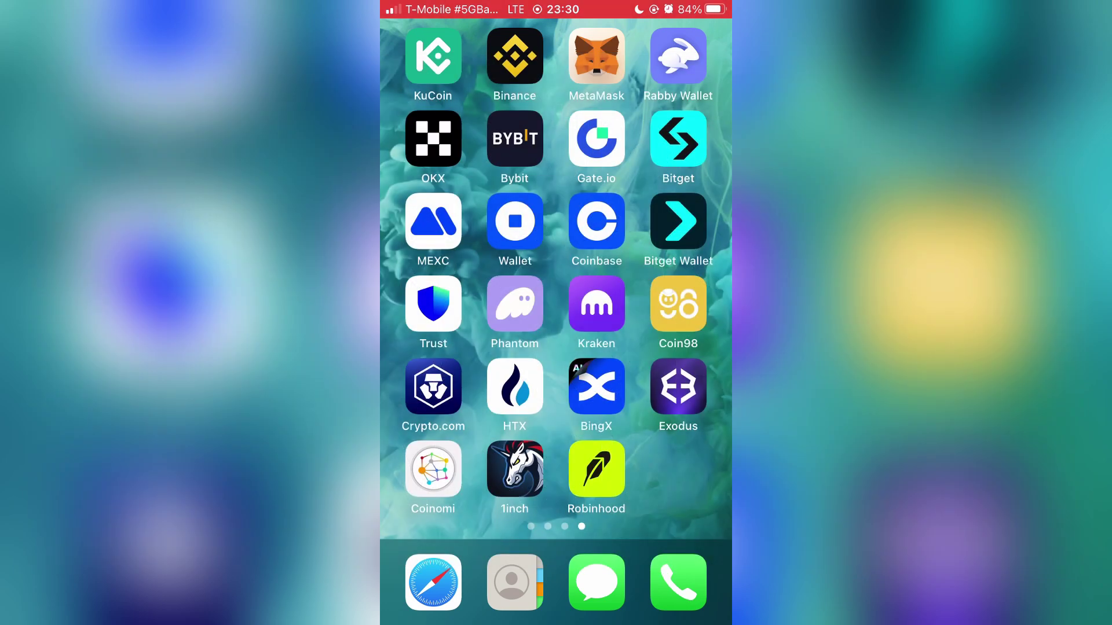
# Show the Rabby Wallet receive page for the EVM account address and copy it.
pyautogui.click(678, 56)
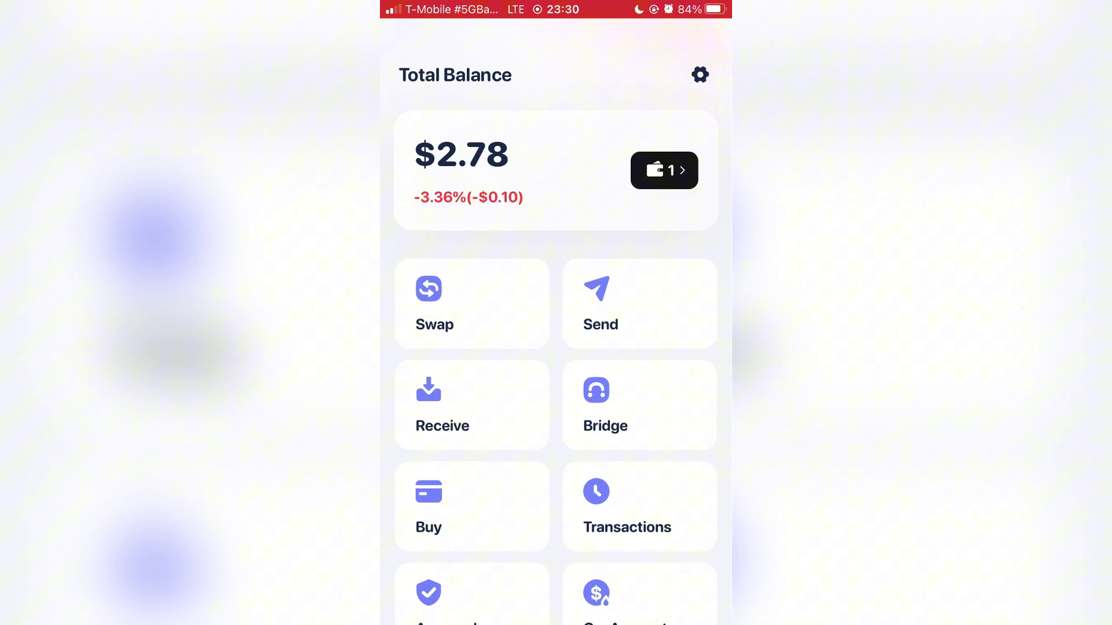
pyautogui.click(443, 407)
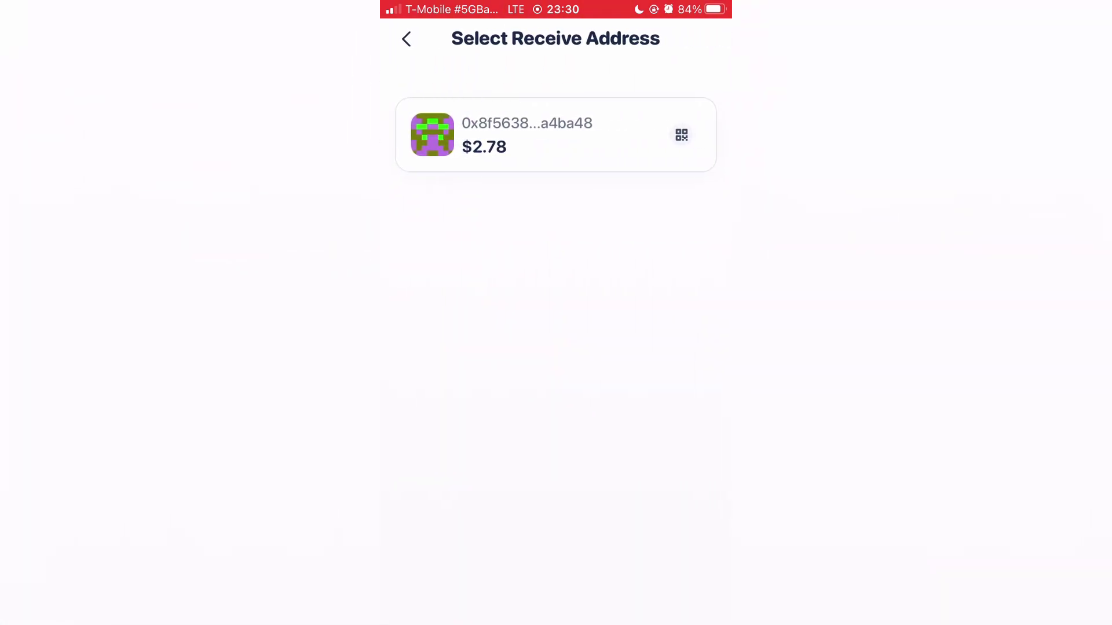
pyautogui.click(528, 135)
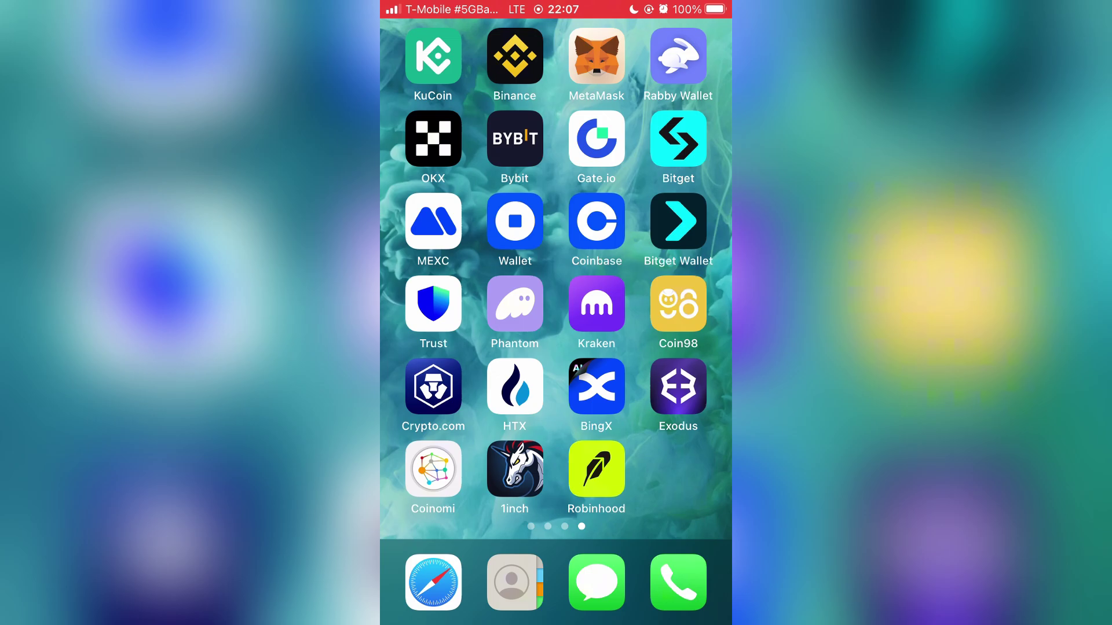
# Launch Binance and bring up the ETH spot holding details with withdrawal methods.
pyautogui.click(514, 55)
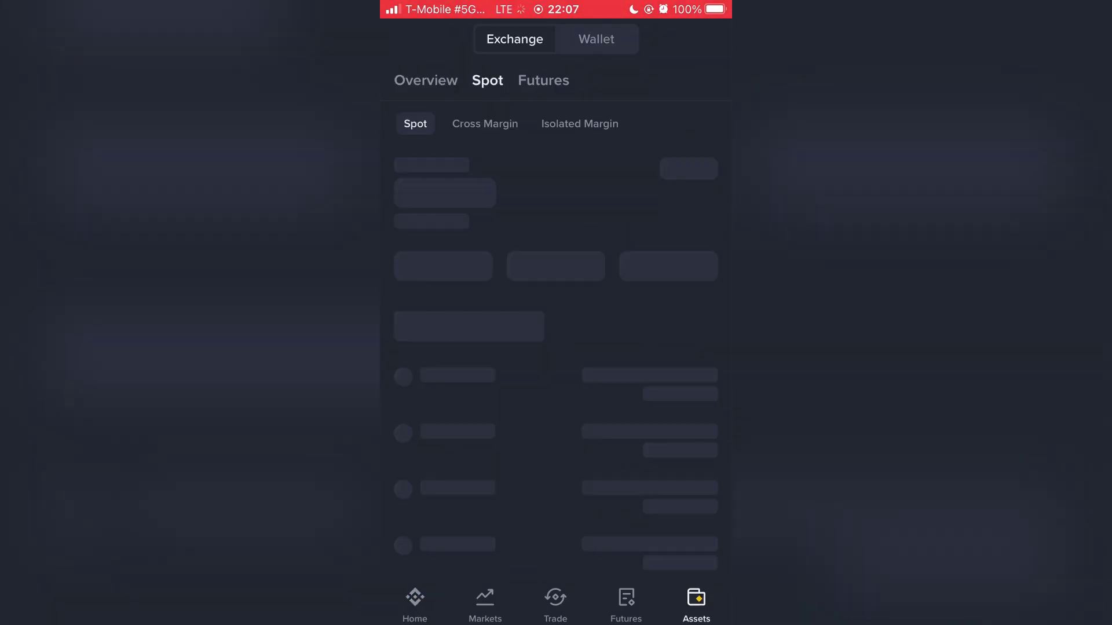
pyautogui.scroll(-3, 556, 348)
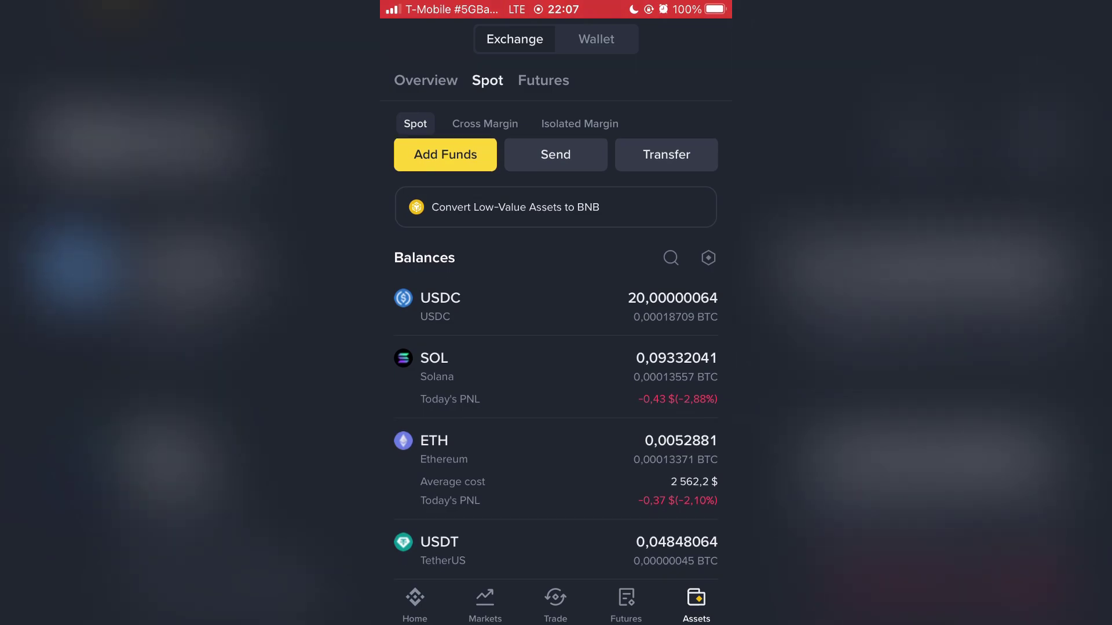
pyautogui.click(521, 461)
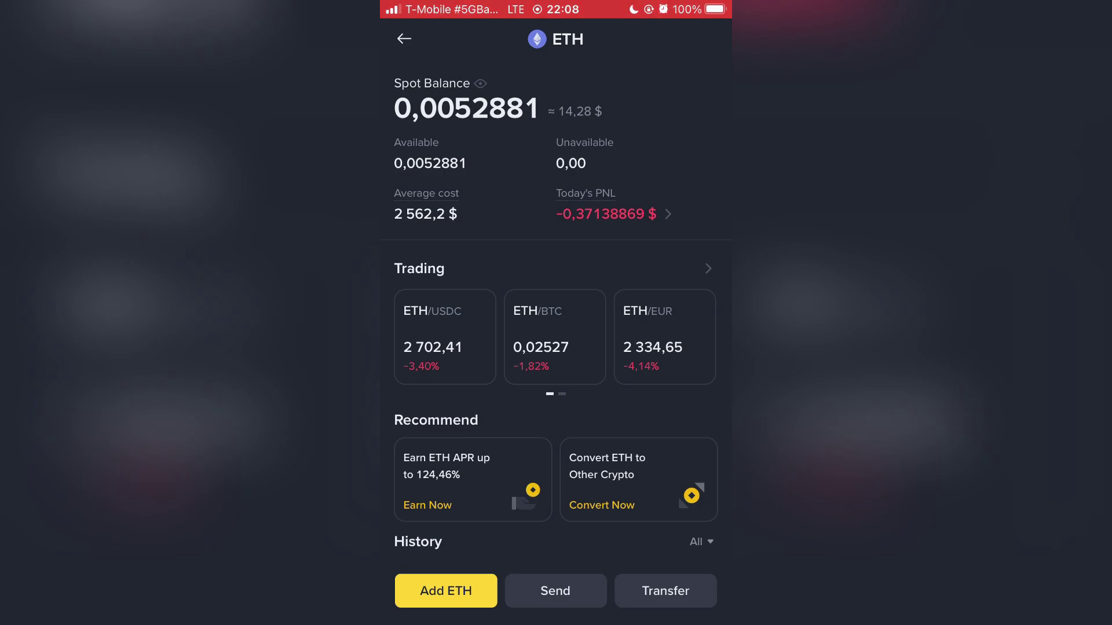
# Set up an on-chain ETH withdrawal to the pasted address on Arbitrum One for the full 0,0052881 ETH.
pyautogui.click(555, 592)
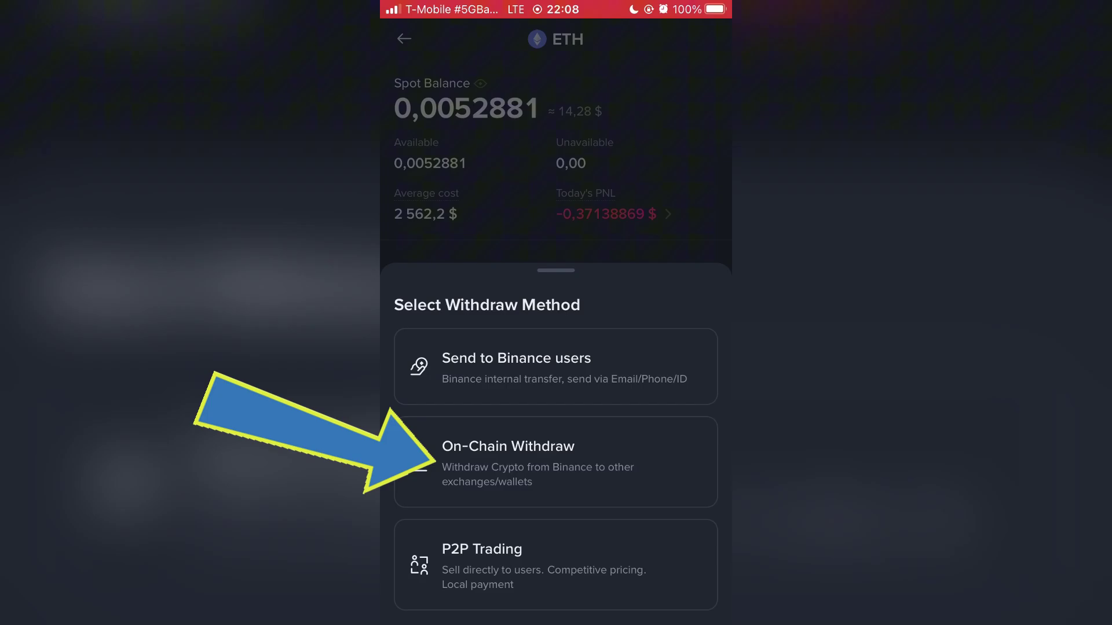
pyautogui.click(508, 460)
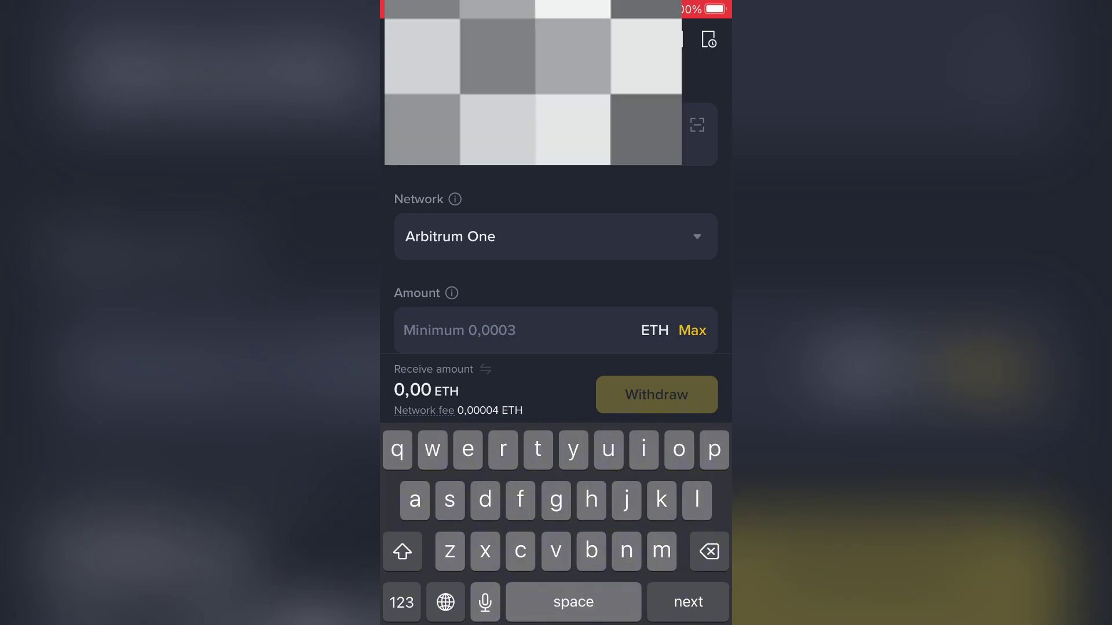
pyautogui.click(693, 331)
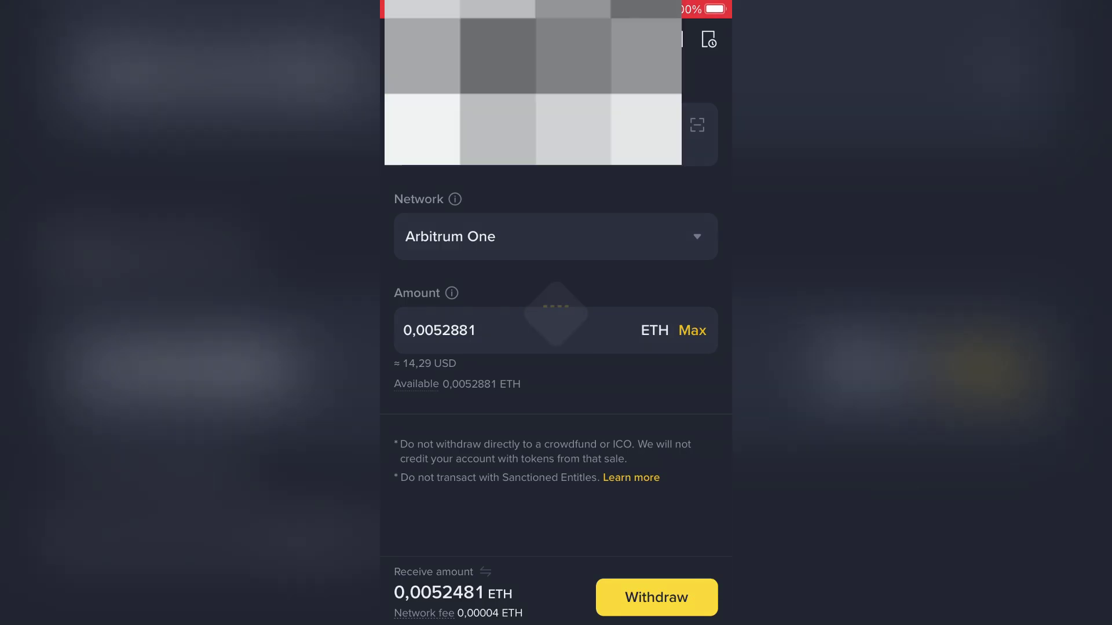
# Submit and confirm the 0,0052481 ETH withdrawal order, reaching security verification.
pyautogui.click(656, 597)
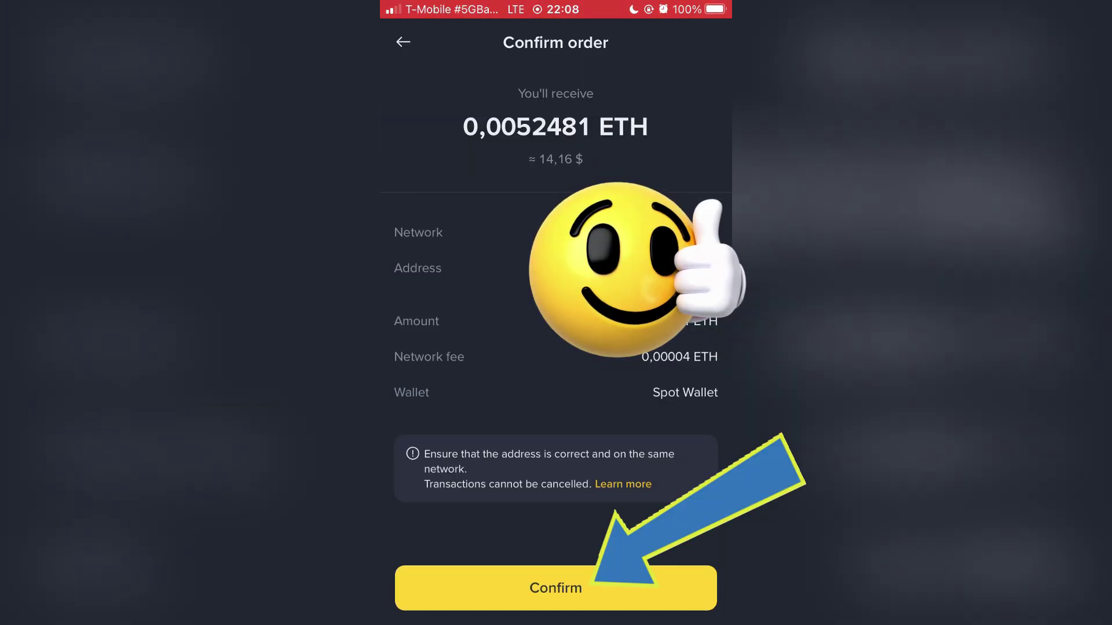
pyautogui.click(556, 588)
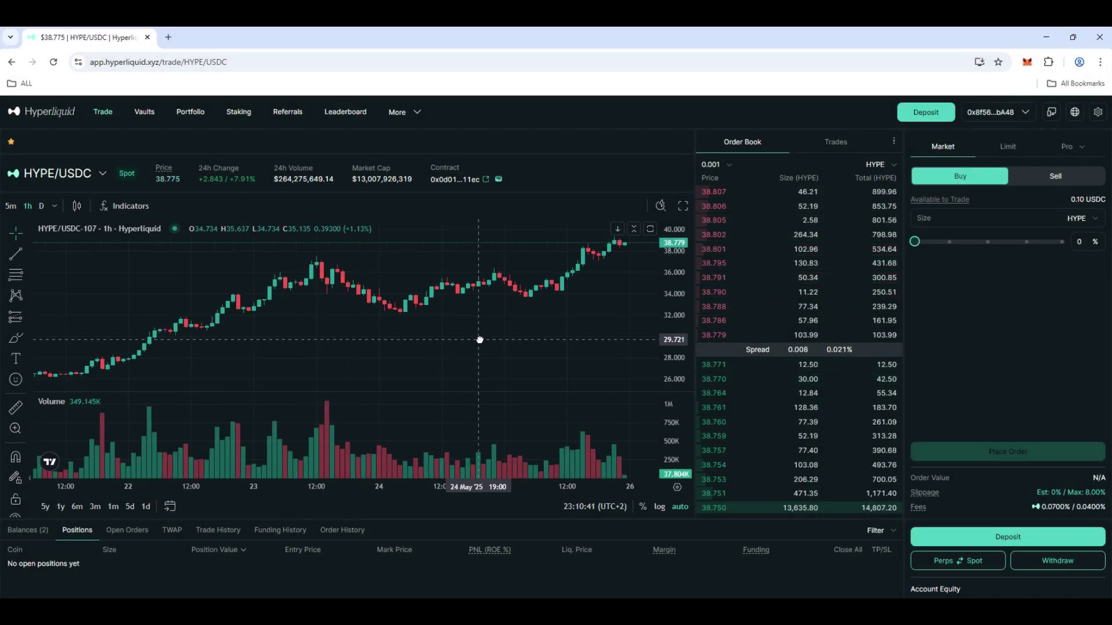
pyautogui.moveTo(453, 334); pyautogui.dragTo(499, 340)
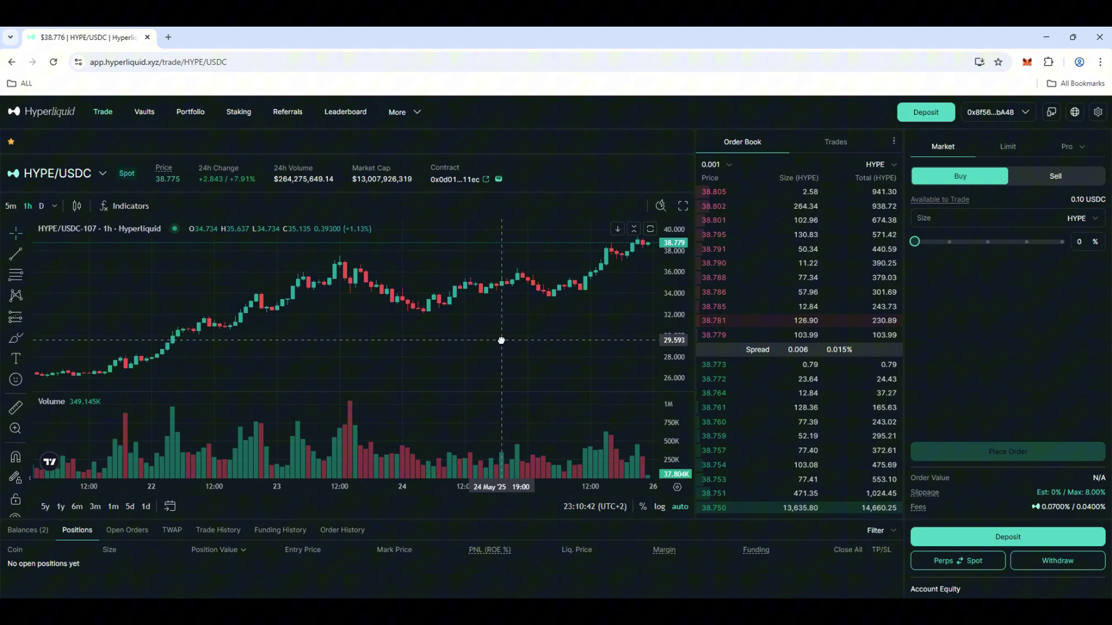